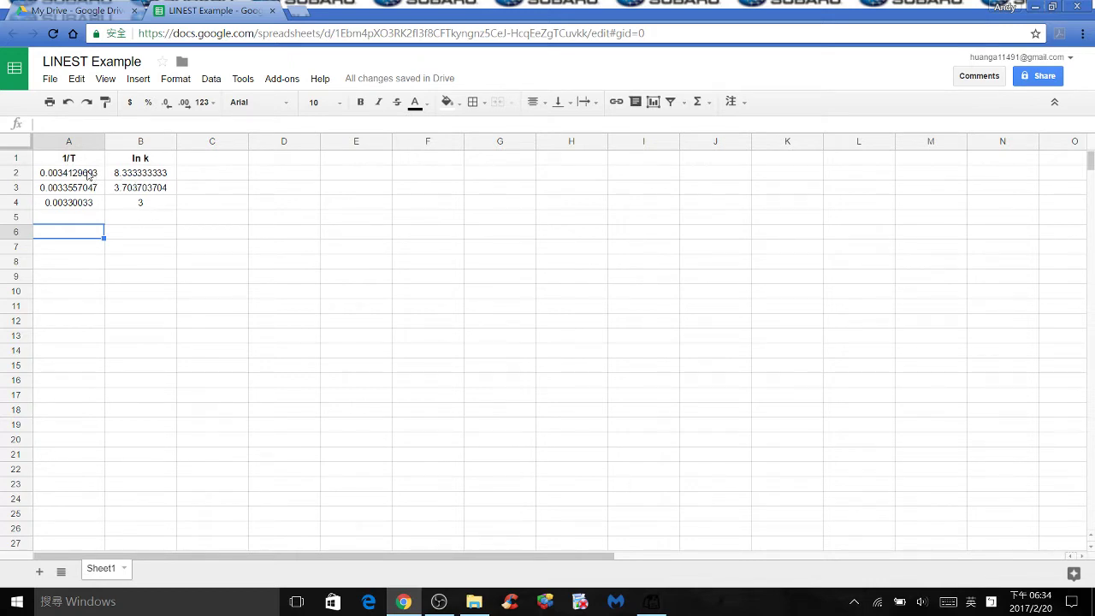
Select cells A2:B4 holding the three rows of 1/T and ln k values
drag(86, 175, 141, 204)
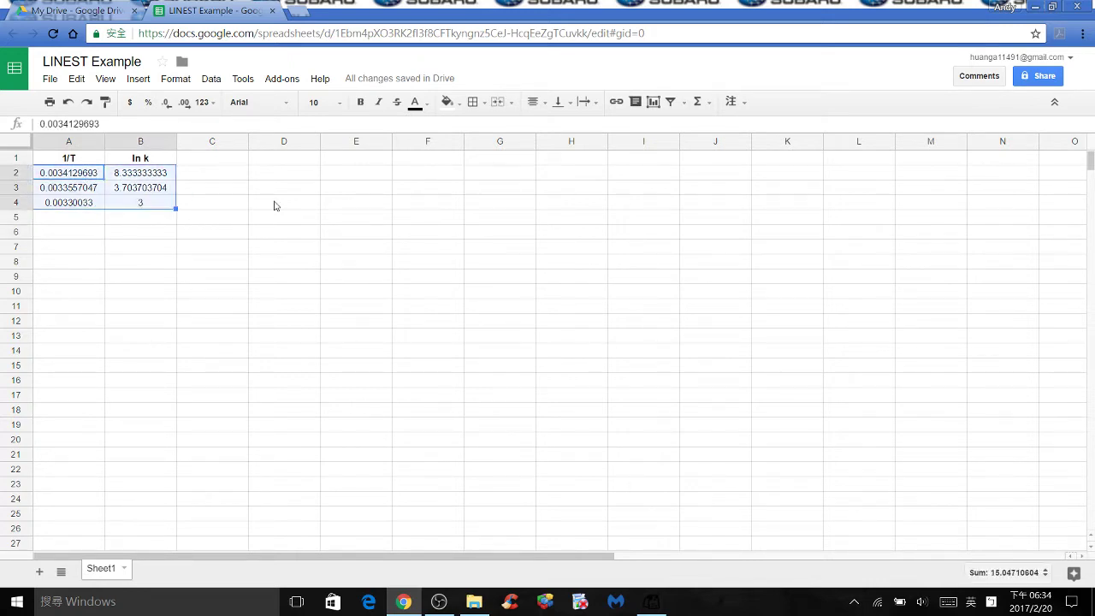
Insert a Scatter chart of ln k against 1/T from the A2:B4 data
click(654, 102)
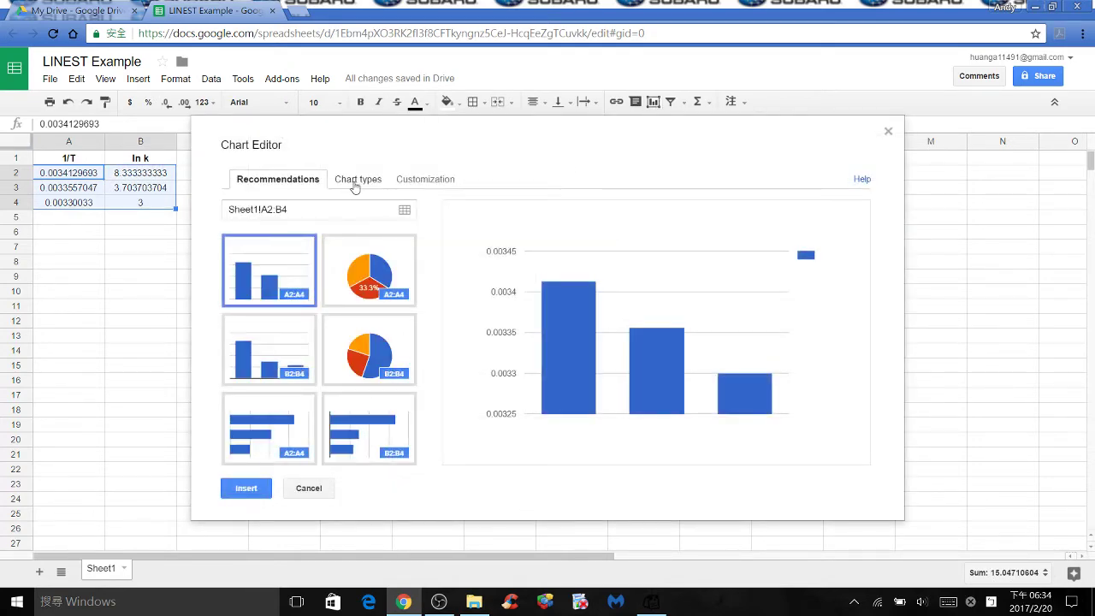
click(355, 183)
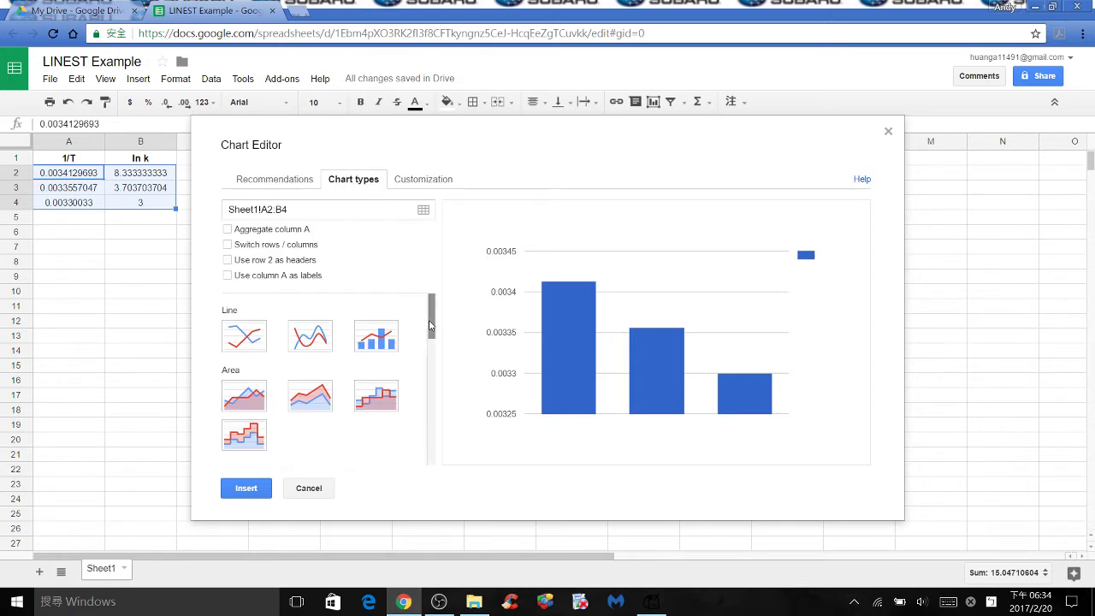
drag(432, 315, 419, 402)
click(245, 359)
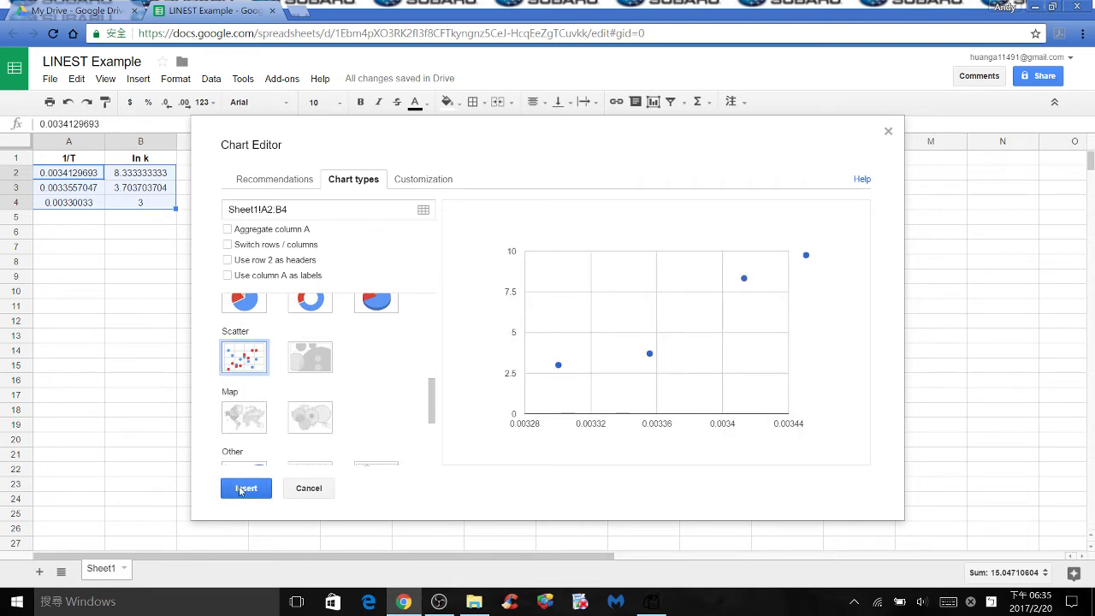
click(242, 489)
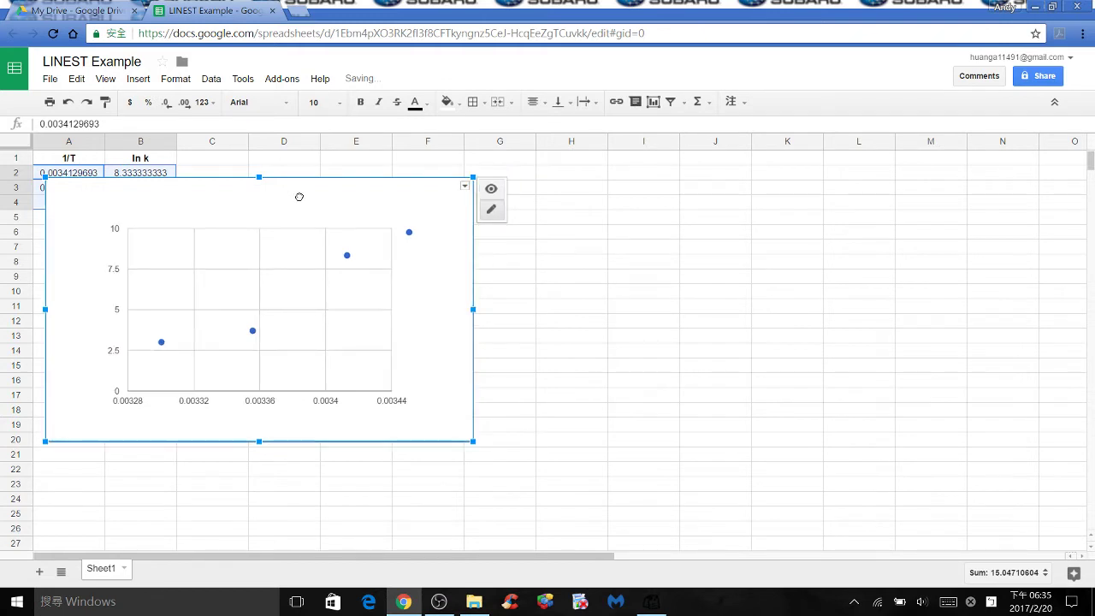
Move the scatter chart to the right of the data columns and bring up its actions menu
drag(308, 198, 470, 194)
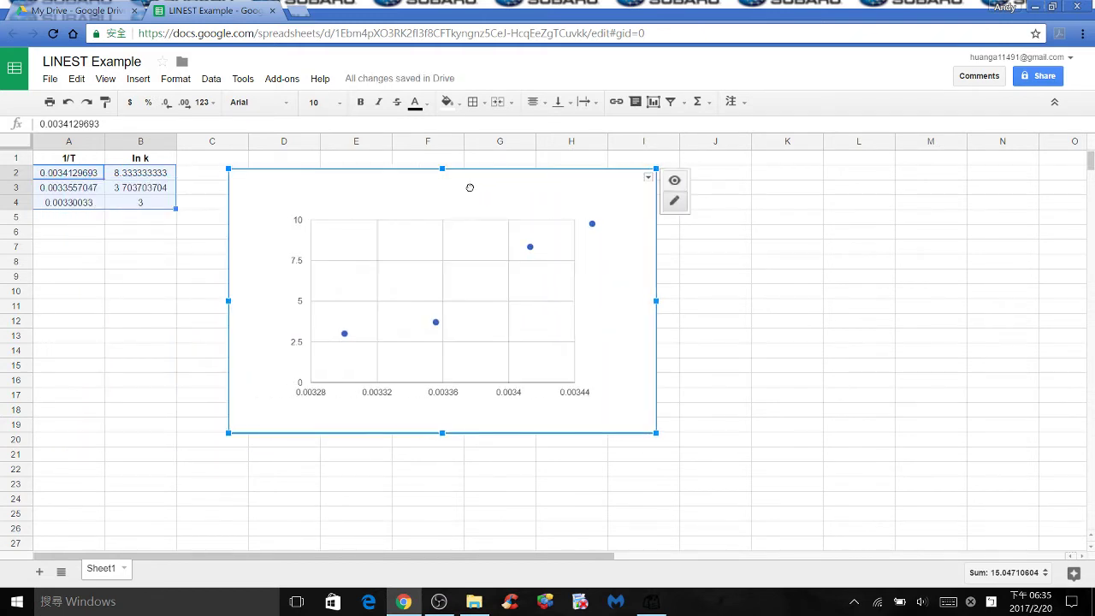
click(648, 180)
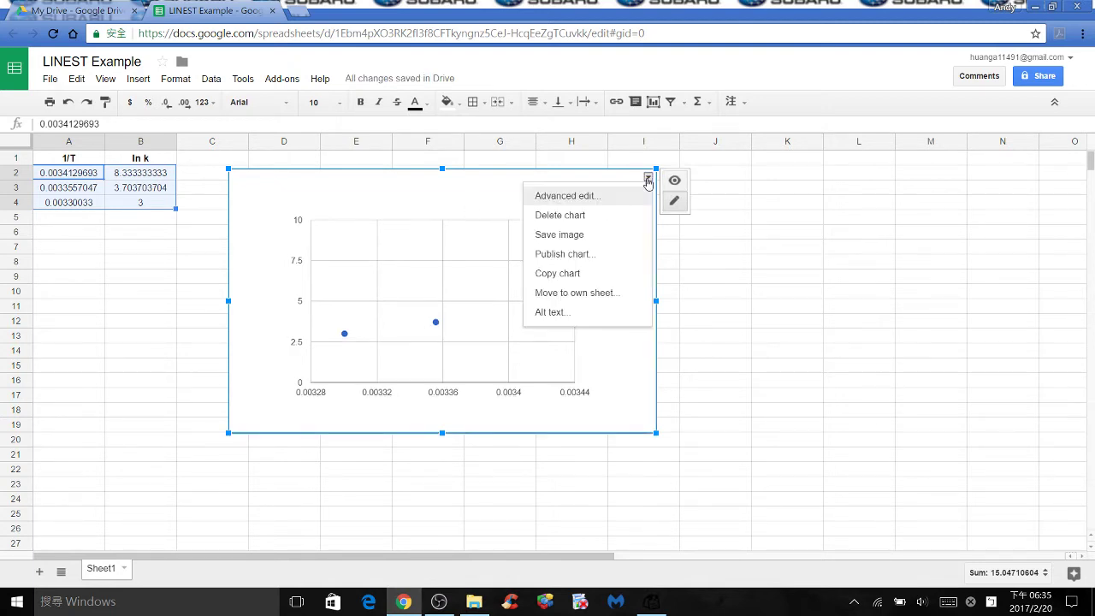
In the advanced chart editor, give the chart the title 'Figure 1.'
click(586, 197)
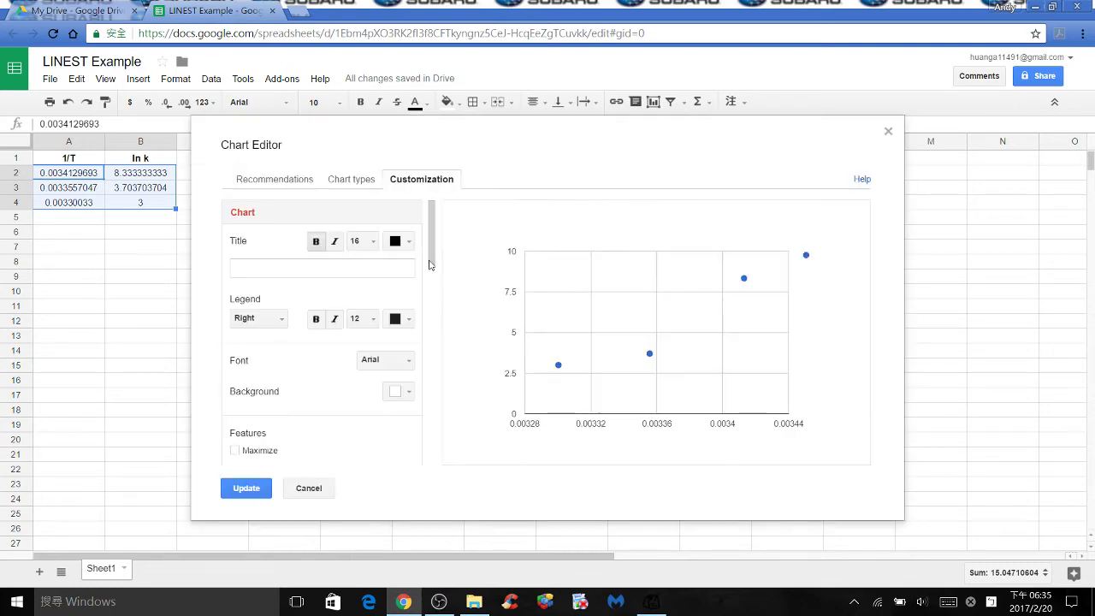
click(270, 270)
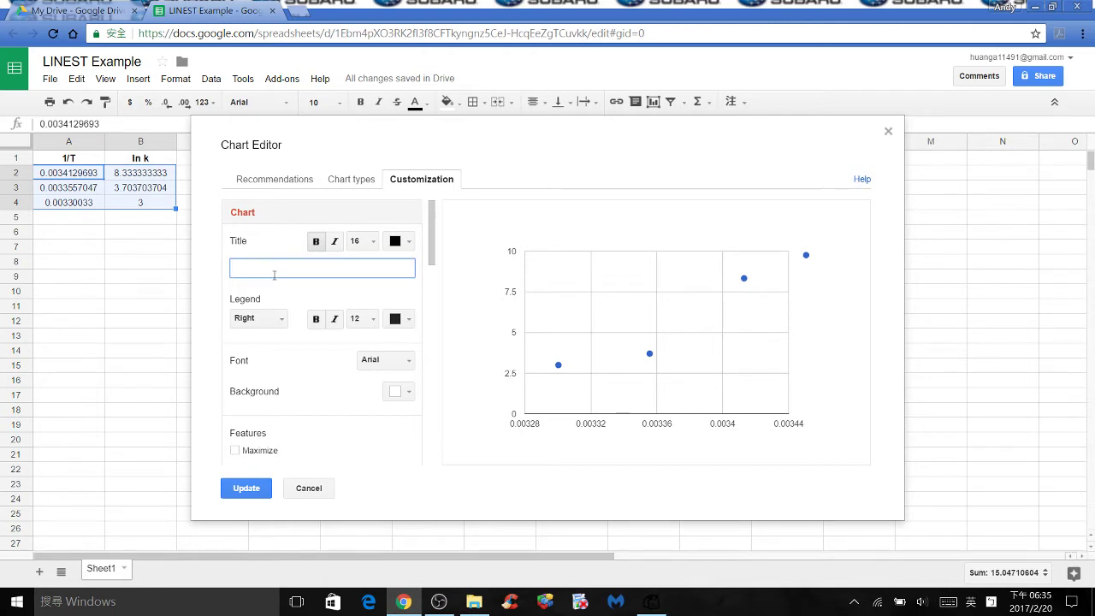
text(Figure 1.)
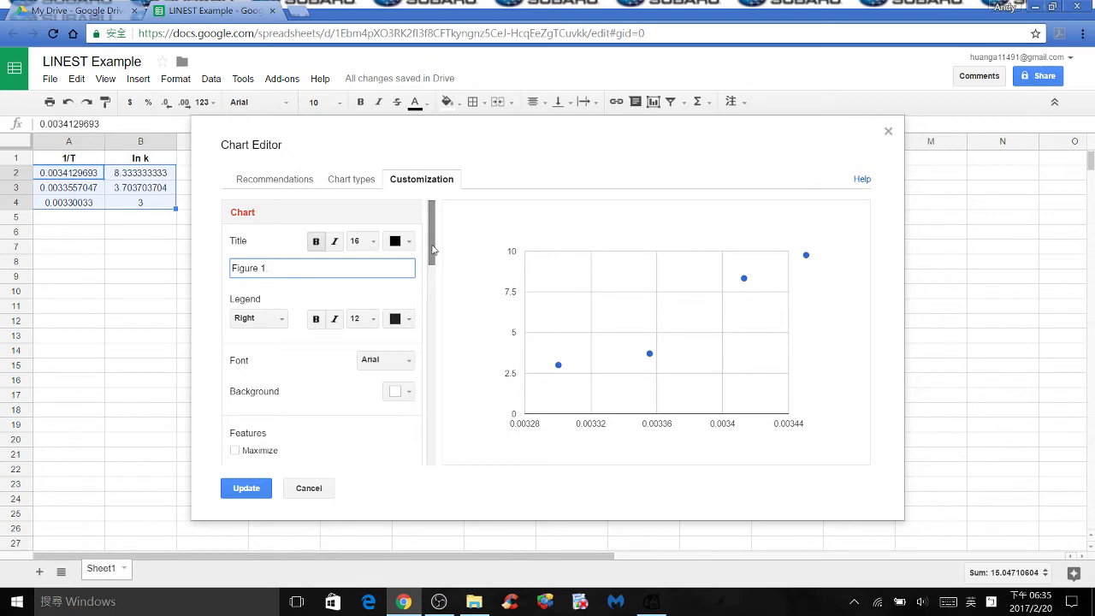
drag(432, 248, 432, 451)
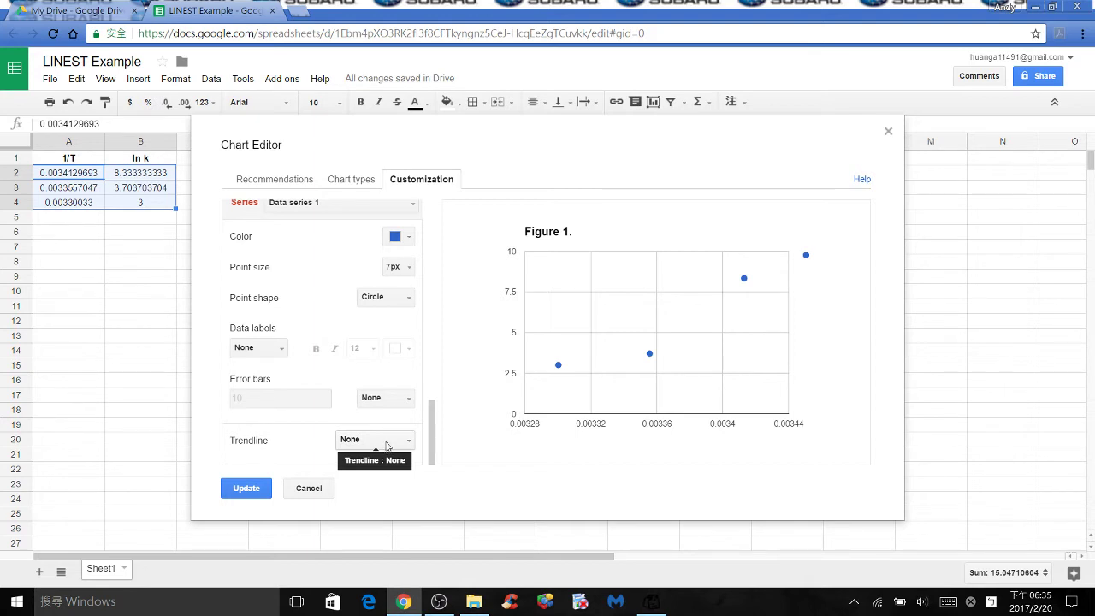
Add a Linear trendline labelled with its equation, y = 47539.249 * x - 154.545
click(386, 441)
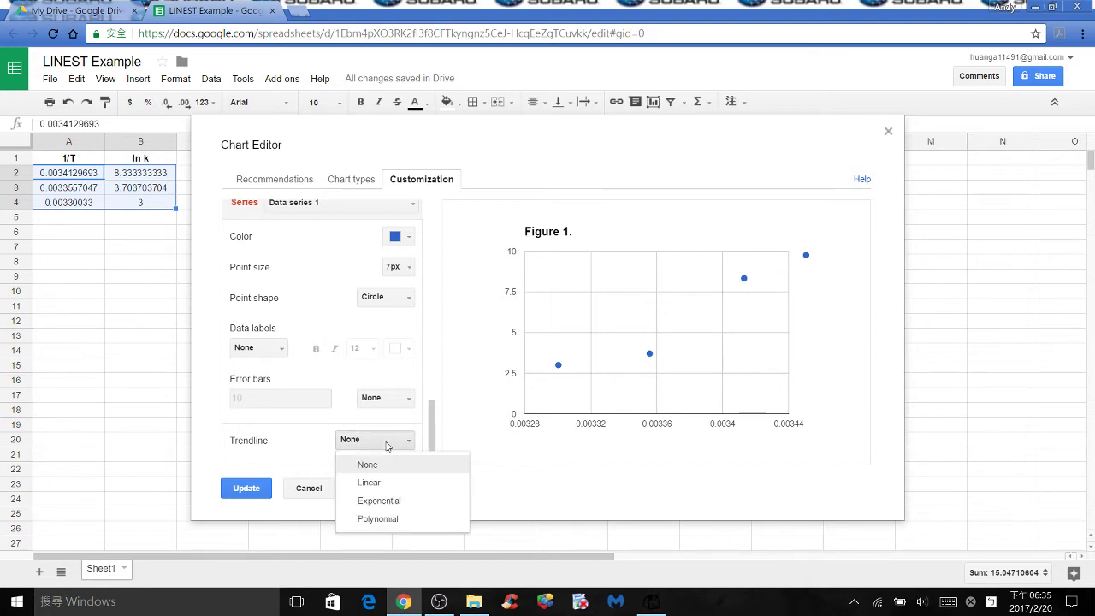
click(384, 484)
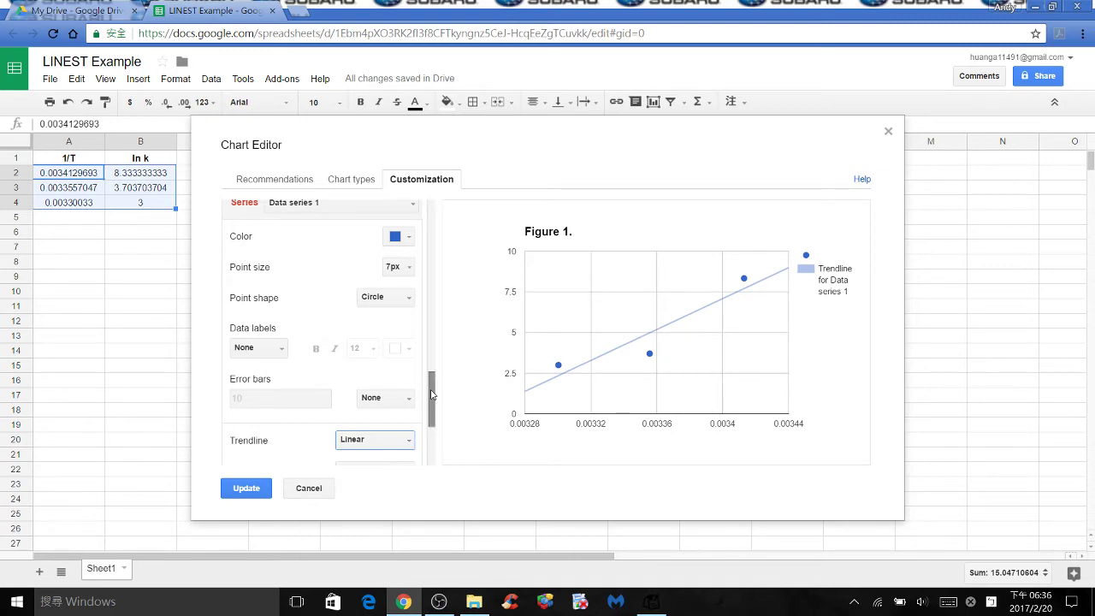
drag(432, 394, 433, 410)
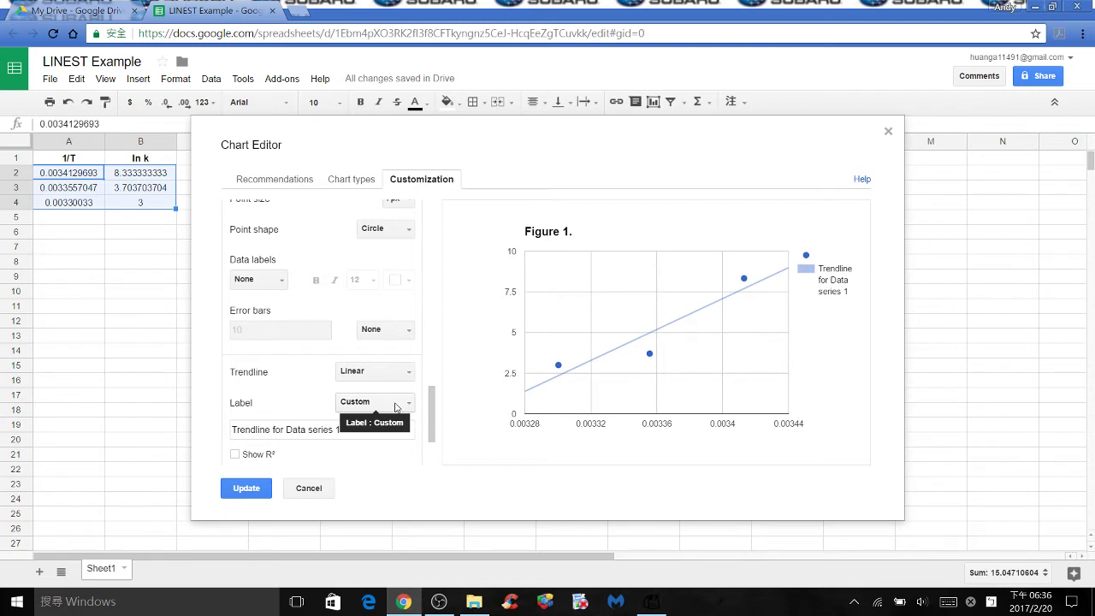
click(397, 405)
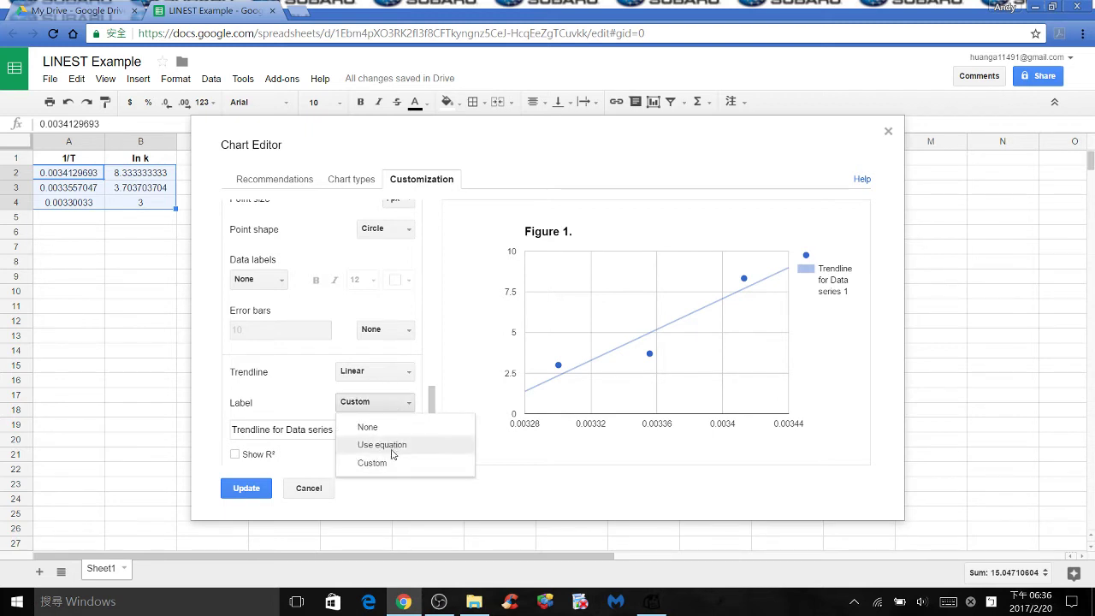
click(393, 445)
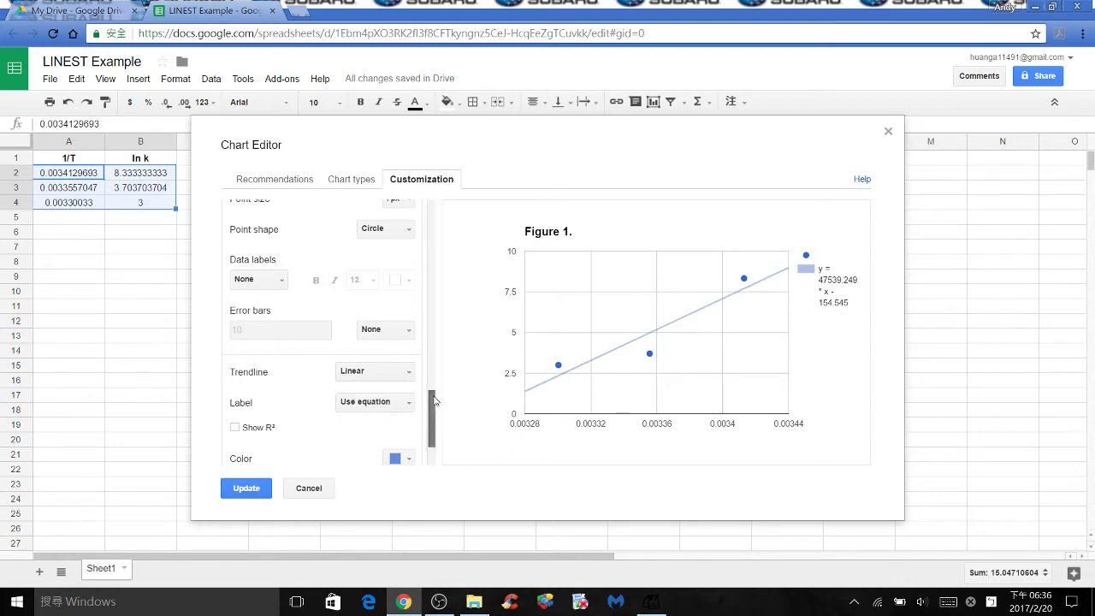
Show R² (0.854) alongside the trendline equation and apply the chart changes with Update
scroll(434, 398, down, 2)
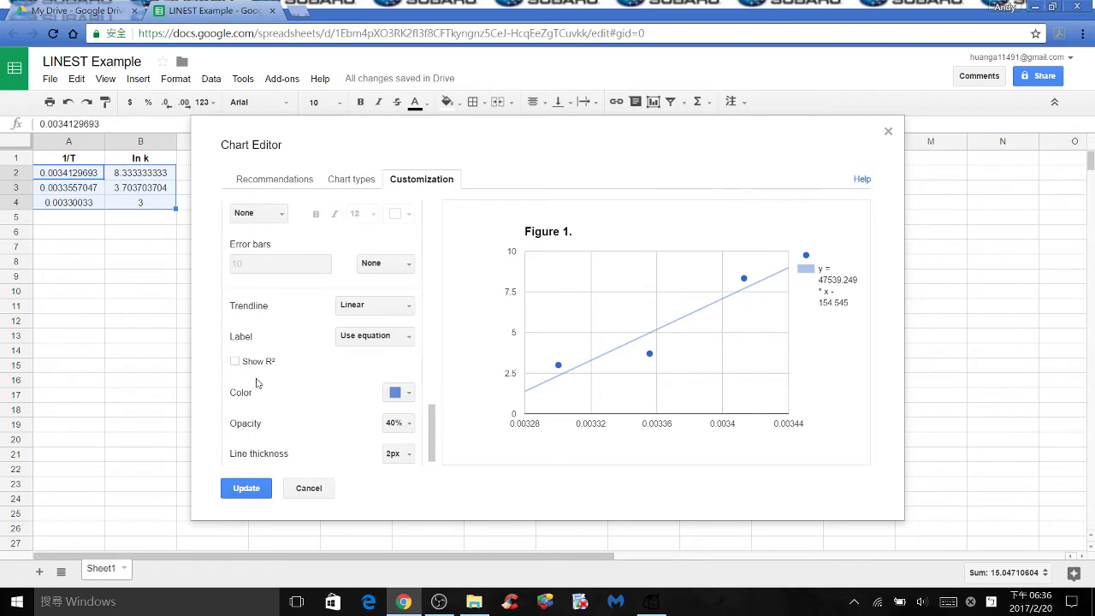
click(235, 362)
click(245, 488)
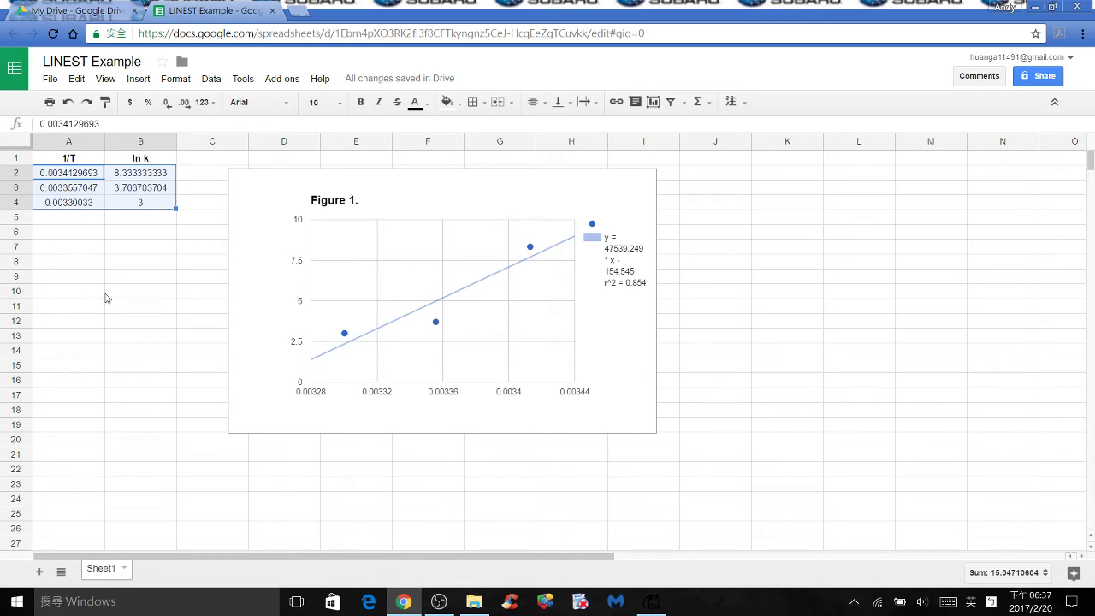
Select the empty range A6:B8 below the data for the regression output
click(91, 239)
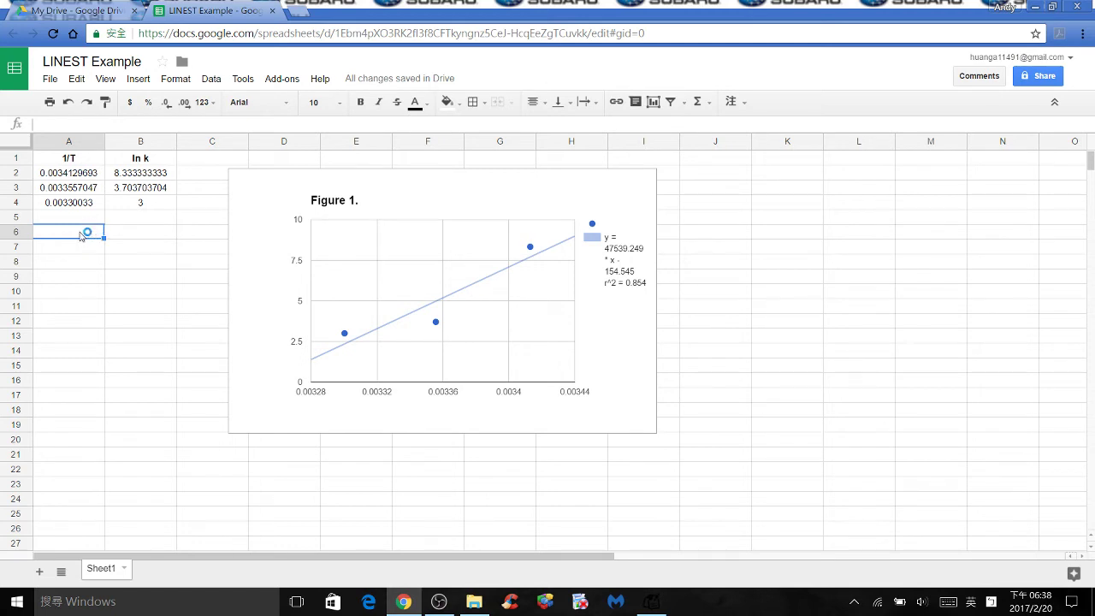
drag(80, 238, 137, 262)
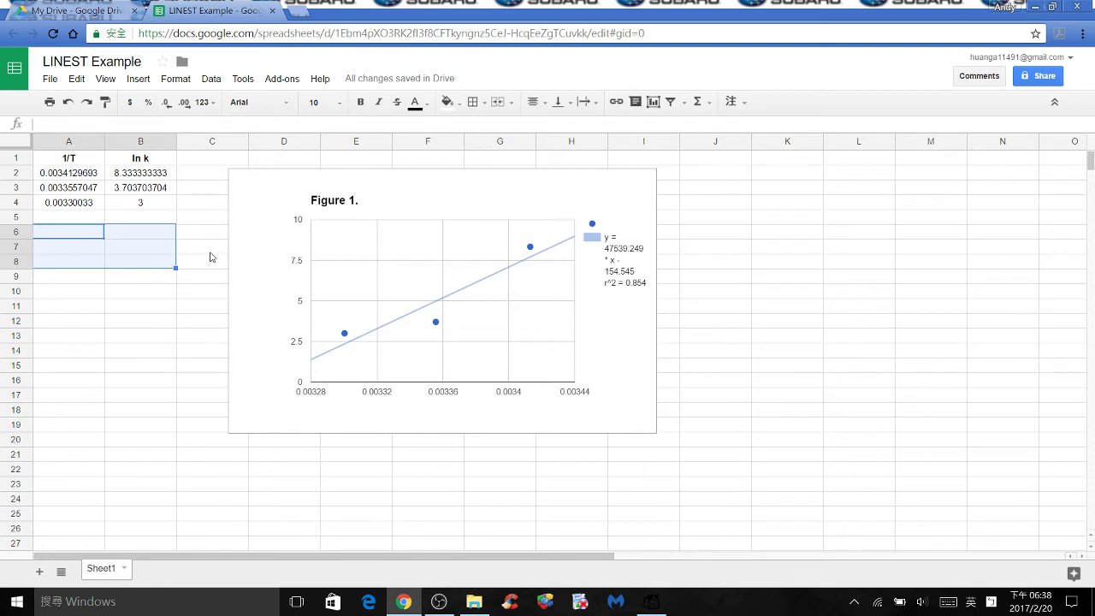
In A6, build =LINEST(B2:B4,A2:A4,true,true) to fit ln k against 1/T
text(=)
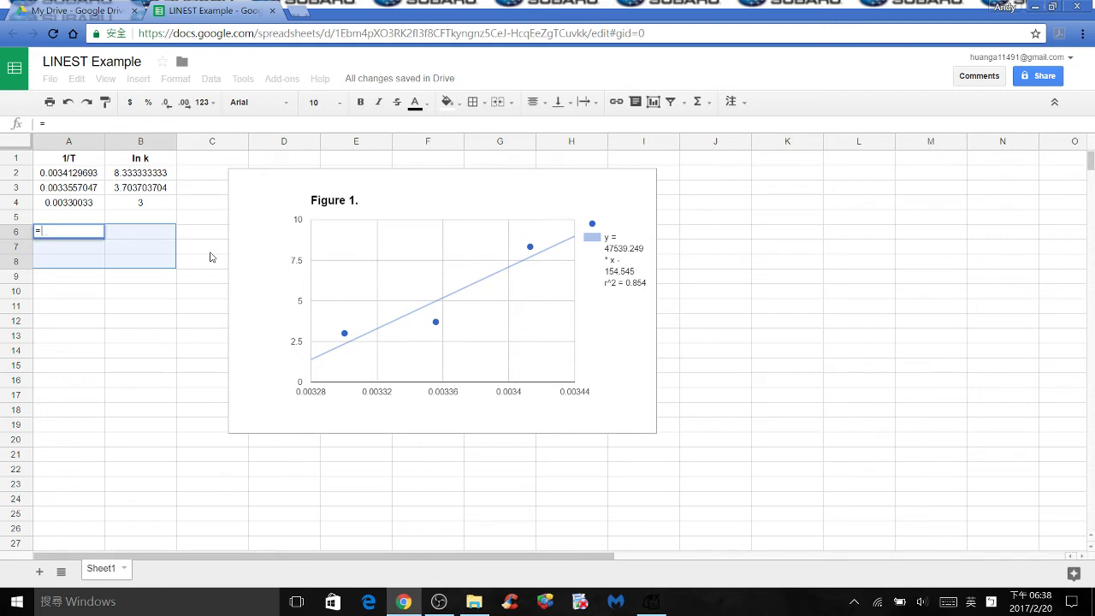
text(linest)
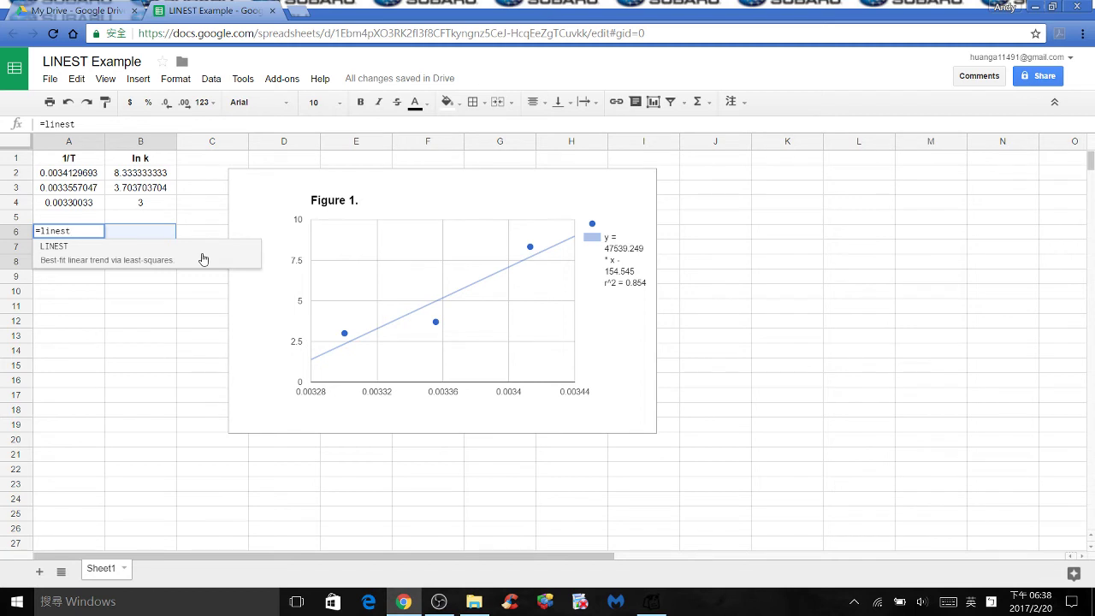
click(203, 259)
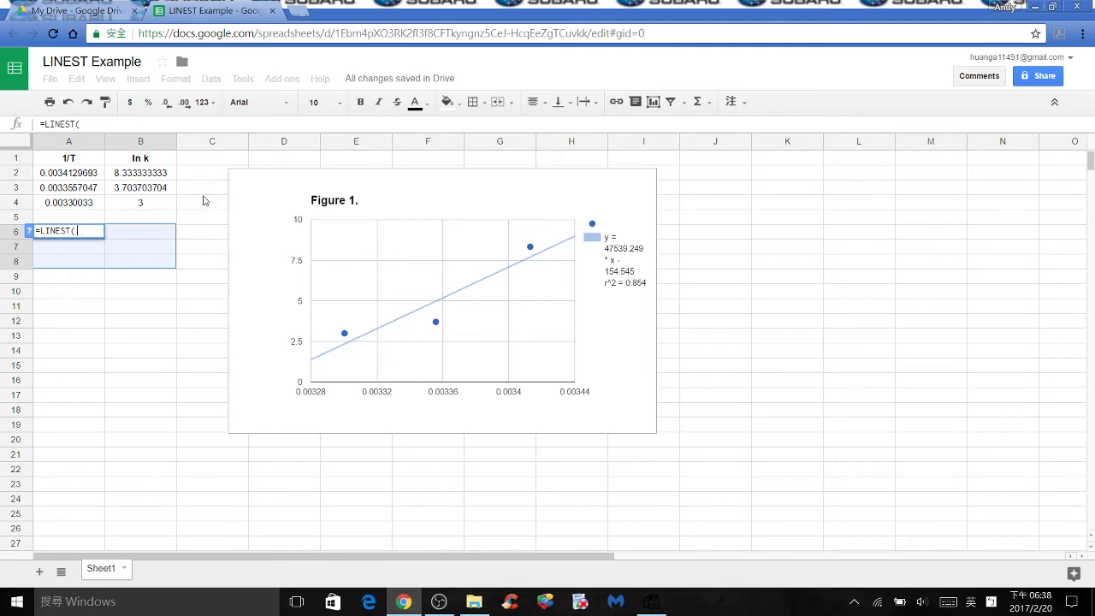
drag(153, 174, 151, 205)
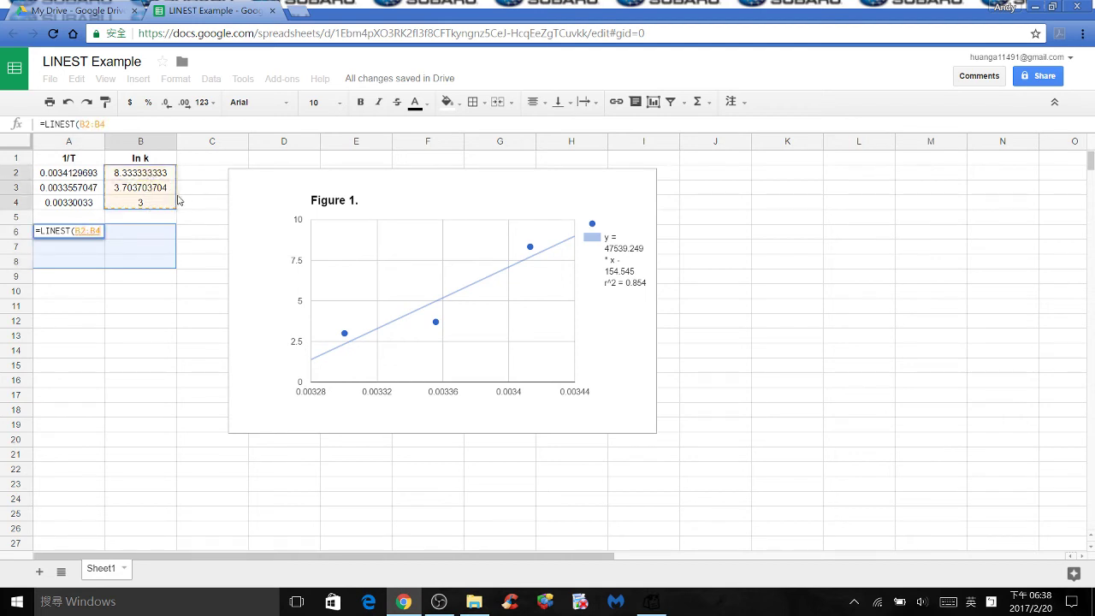
text(,)
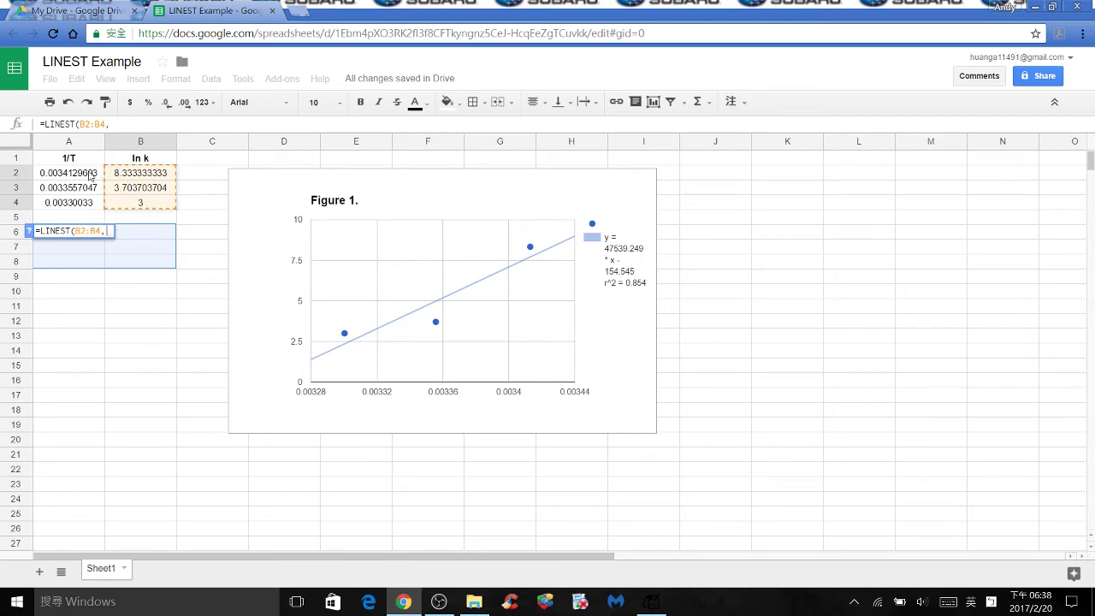
drag(90, 176, 91, 203)
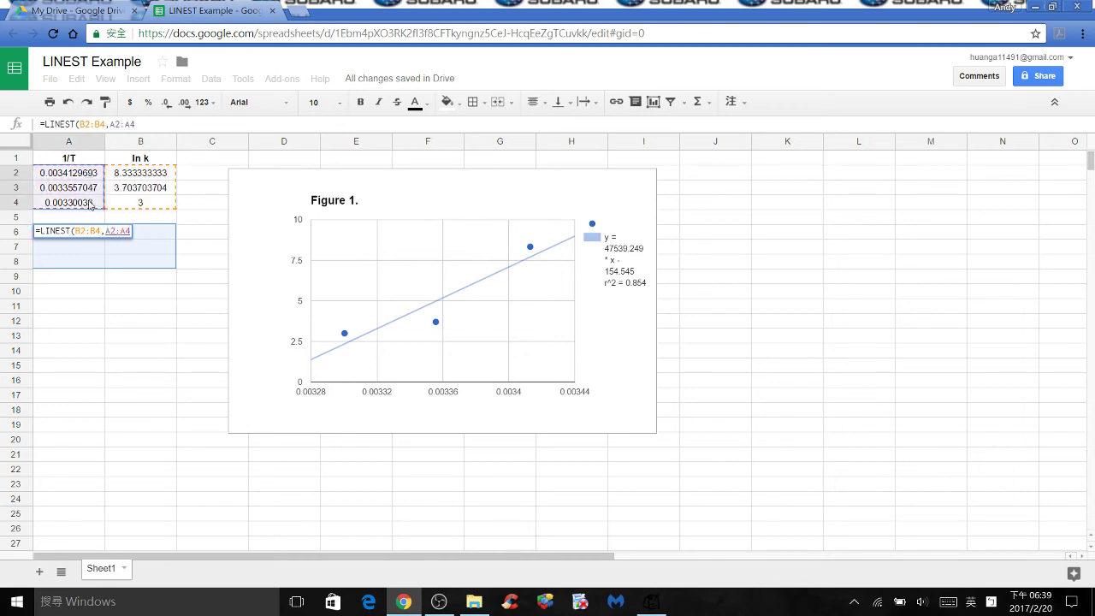
text(,true,)
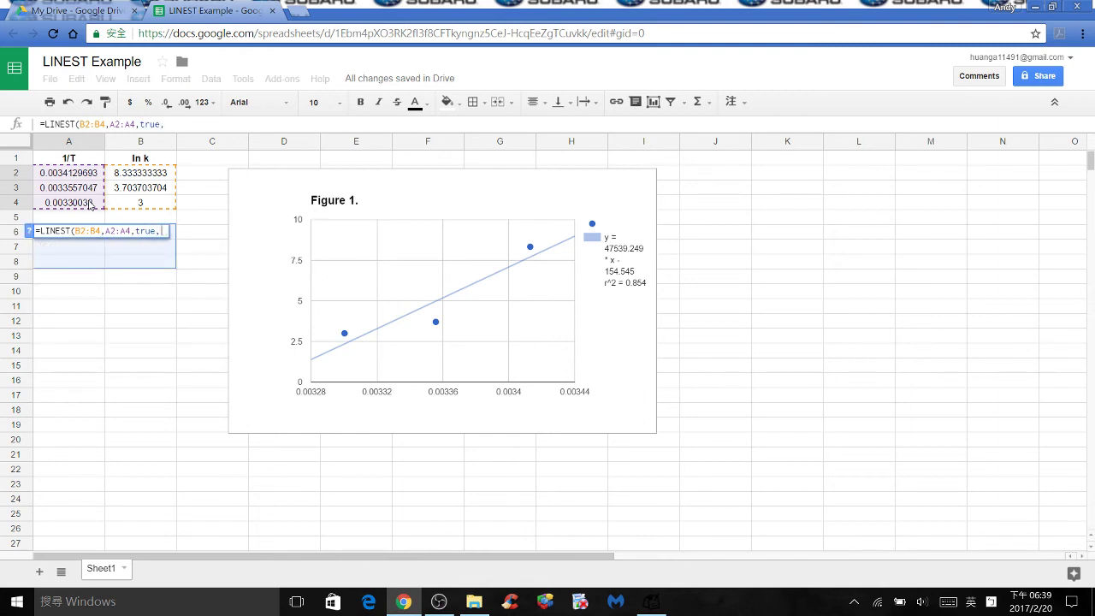
text(true)
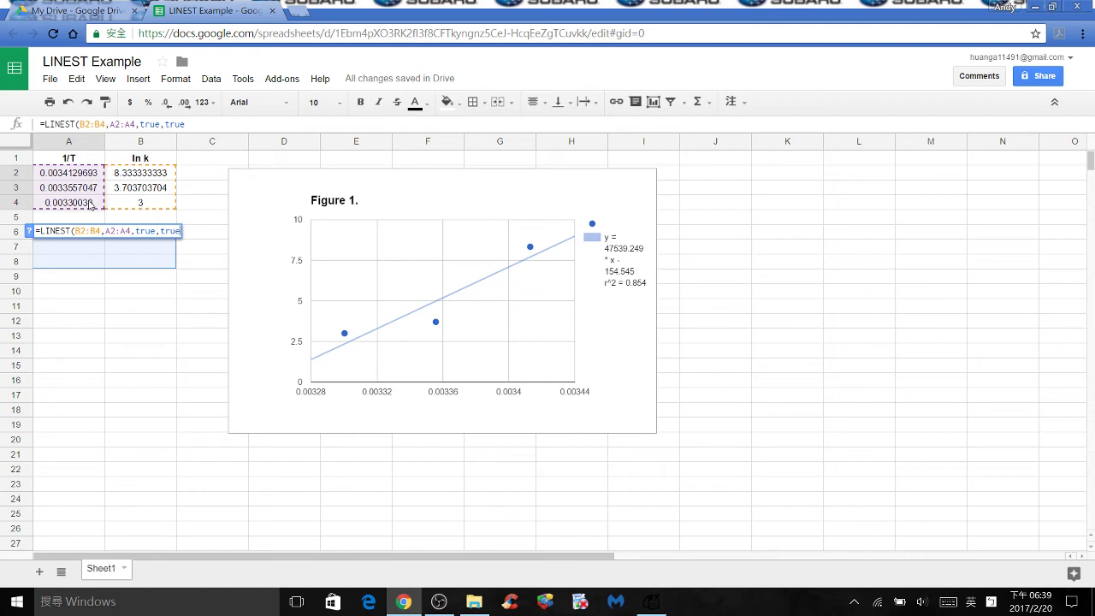
Wrap LINEST in ArrayFormula so slope 47539.24863, intercept -154.5452825 and statistics fill A6:B10
key(ctrl+shift+Return)
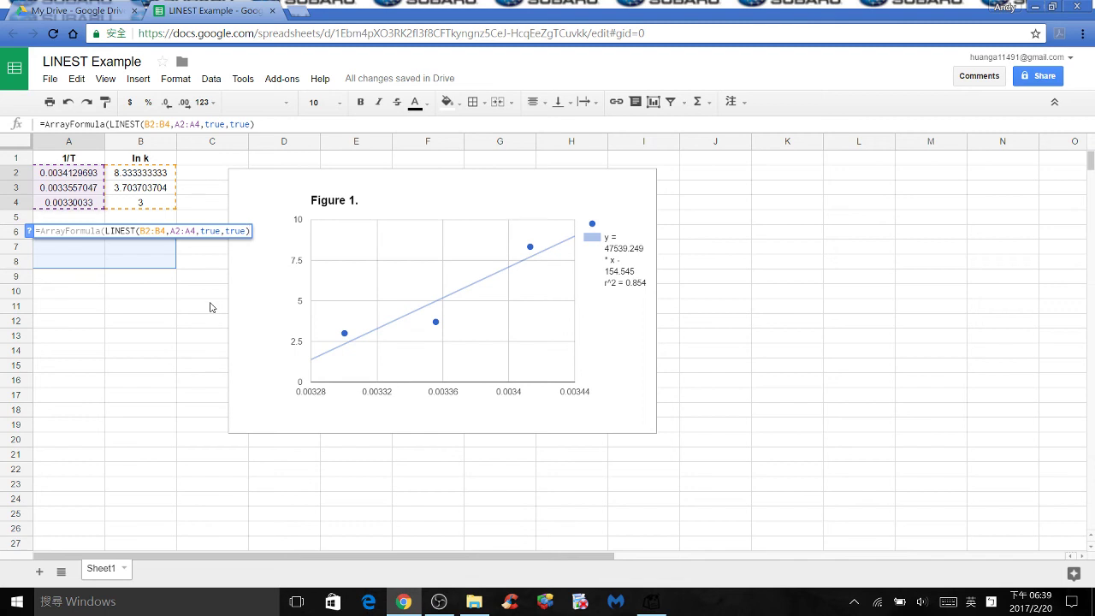
key(Return)
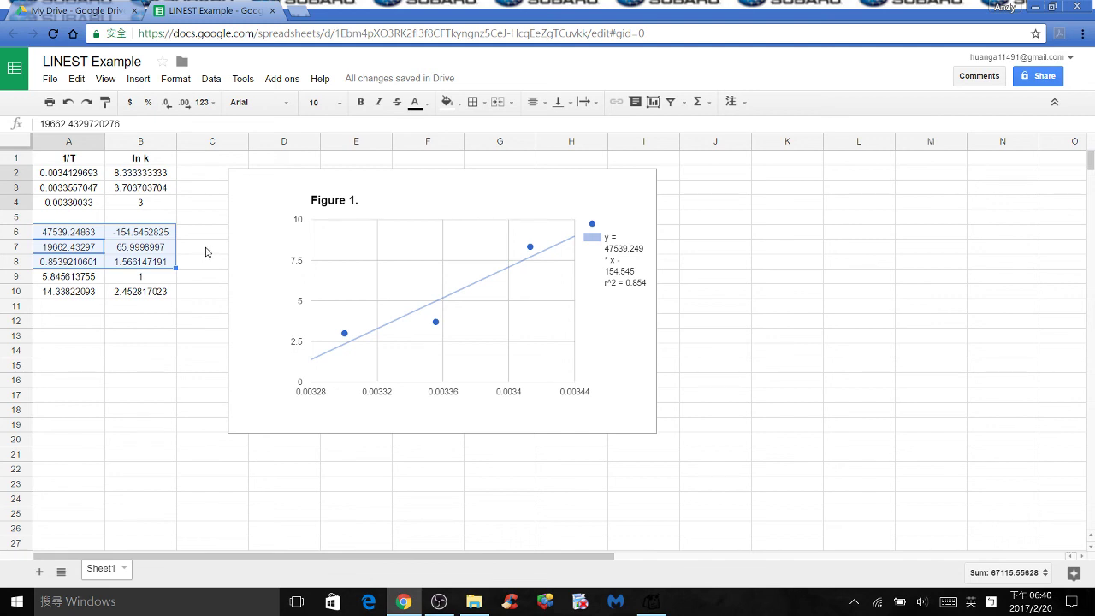
click(95, 232)
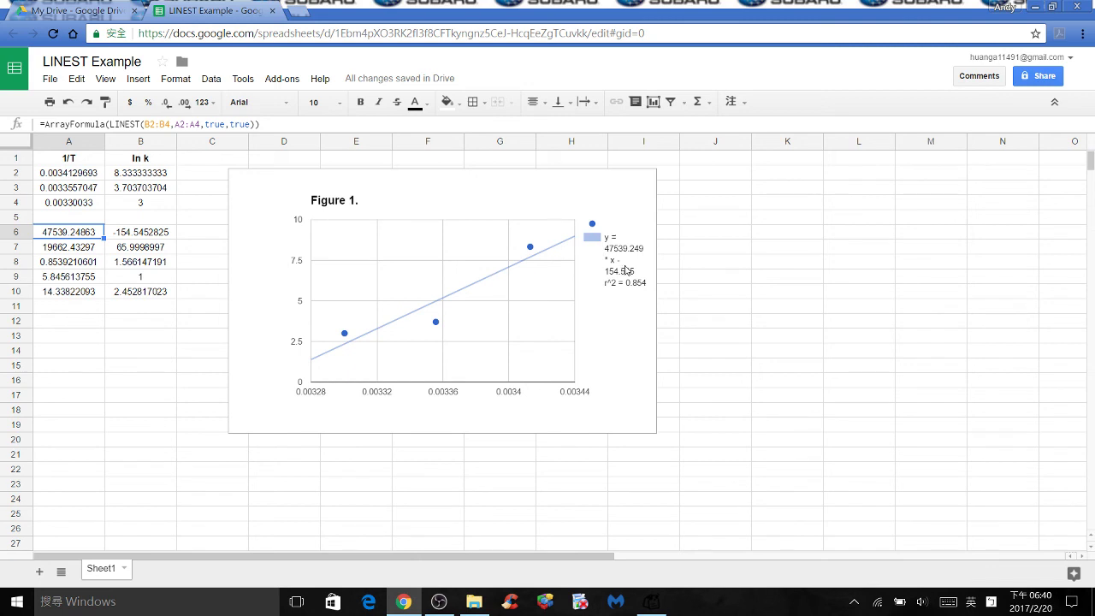
click(166, 240)
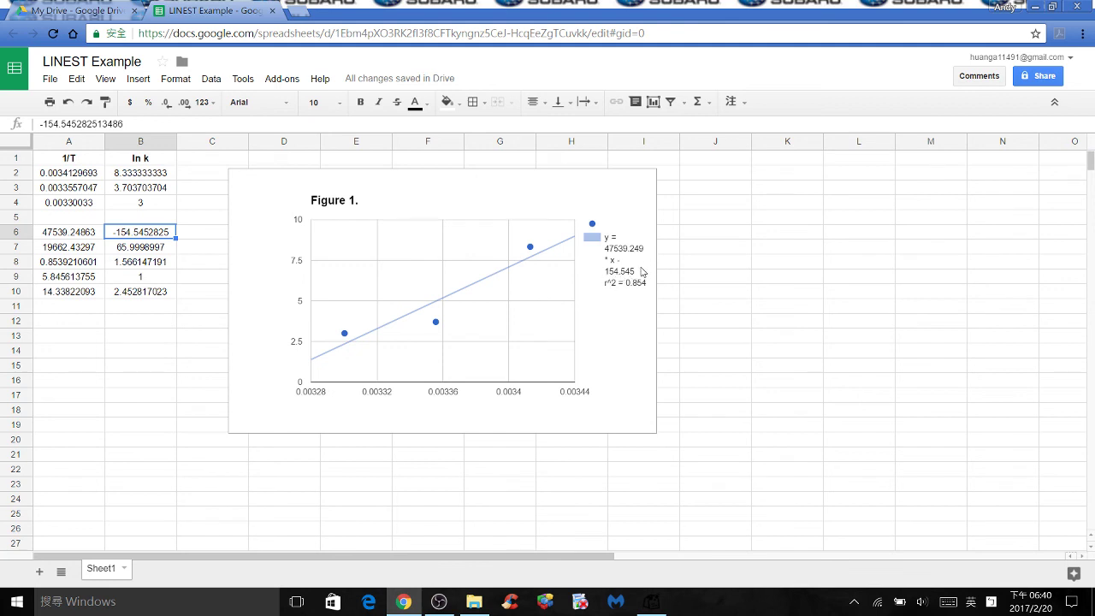
click(66, 252)
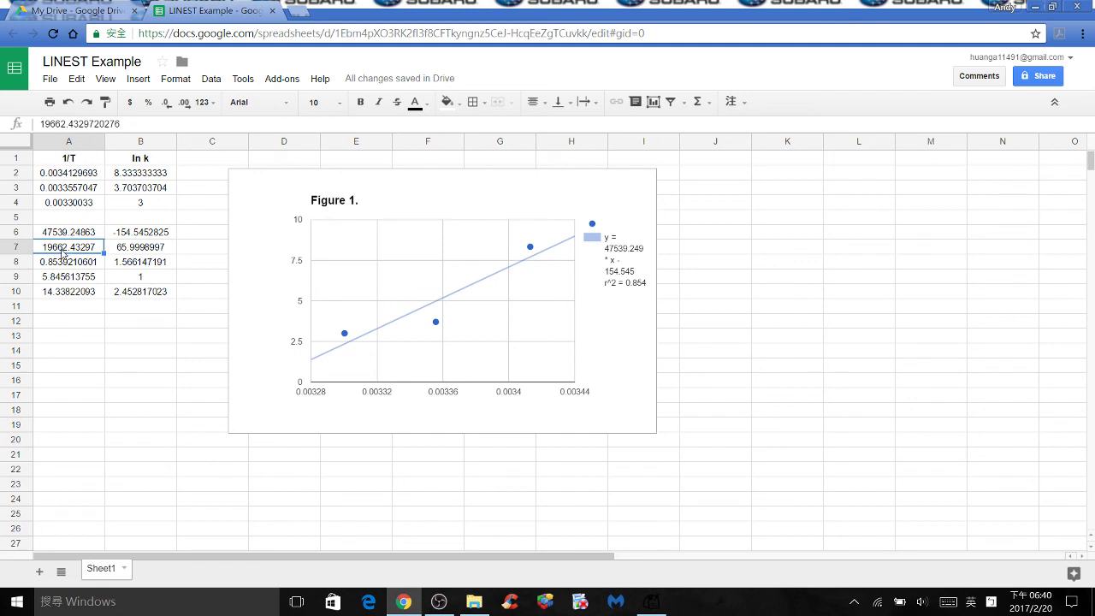
click(155, 250)
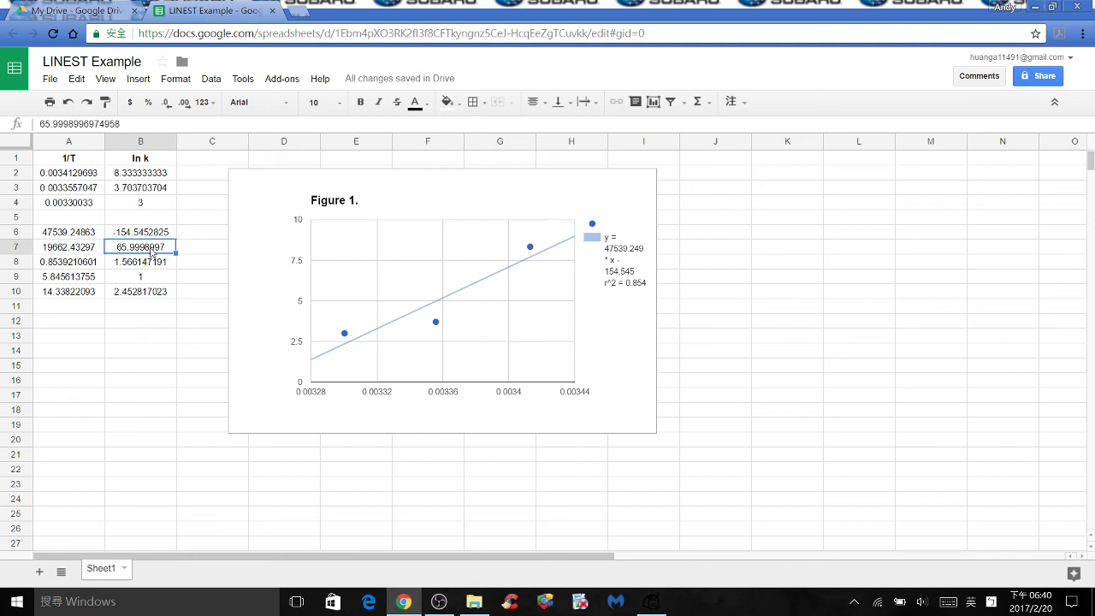
click(63, 265)
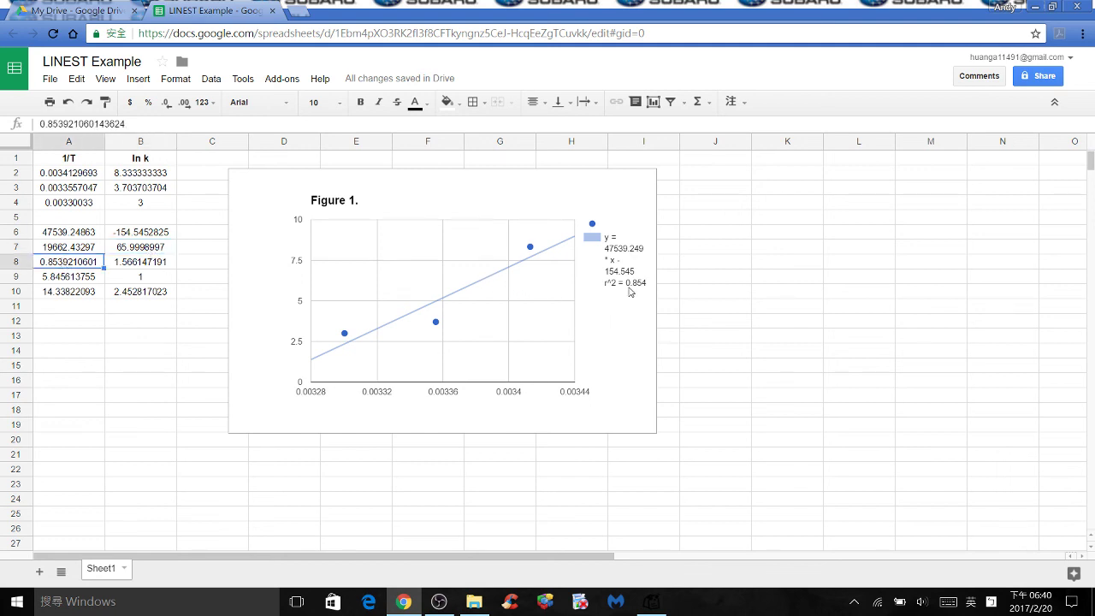
click(149, 265)
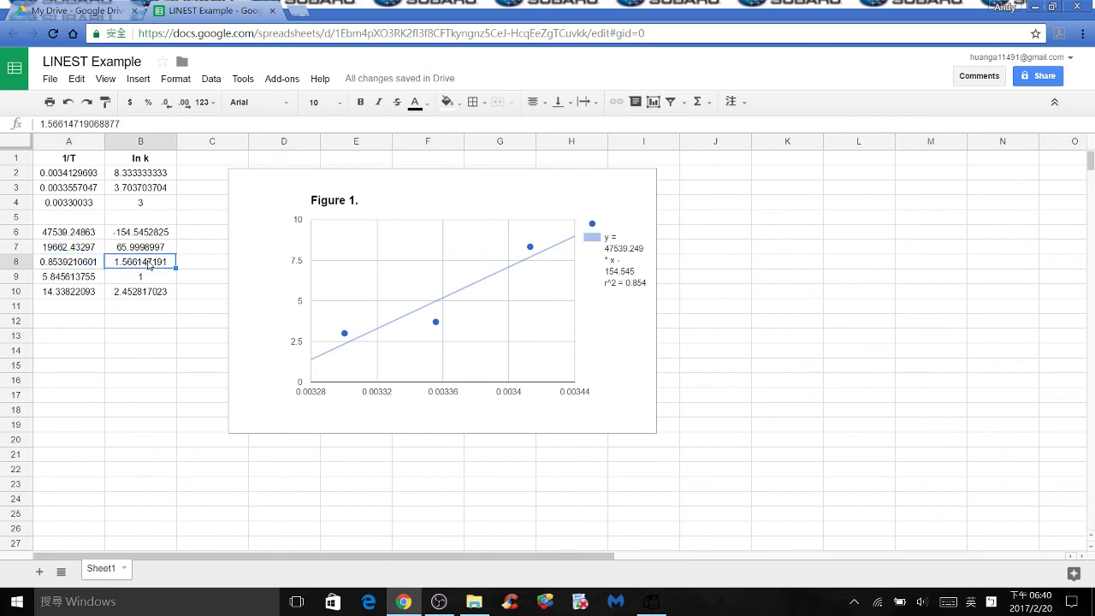